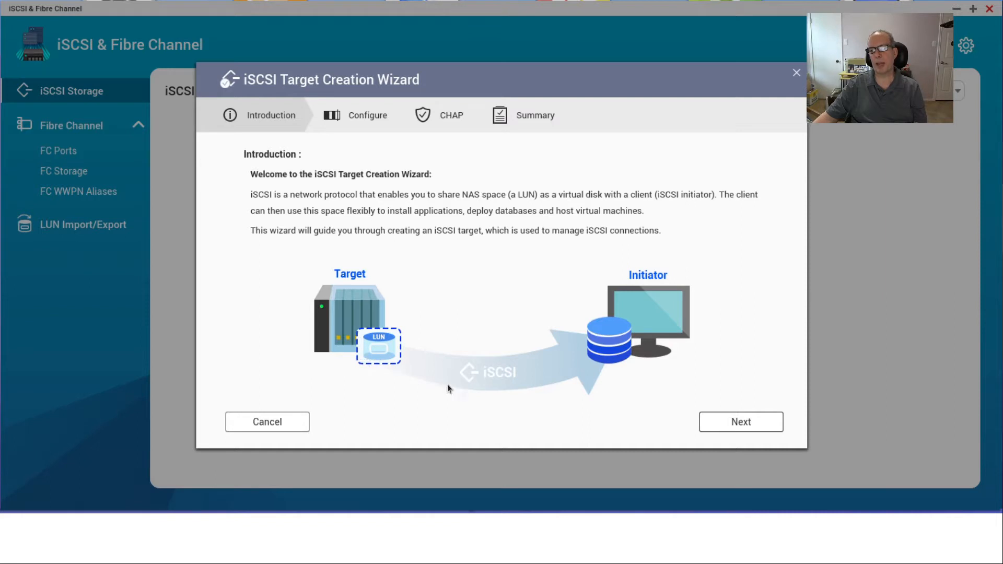
- Configure an iSCSI target with name and alias vmsfog, clustered access allowed, and CHAP authentication left off
click(741, 422)
text(vmsfog)
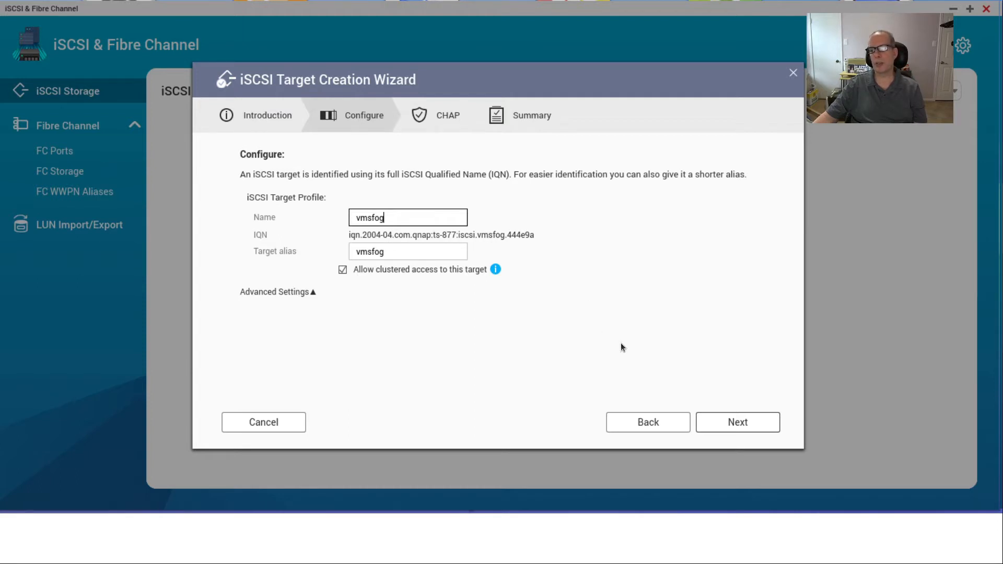
click(749, 422)
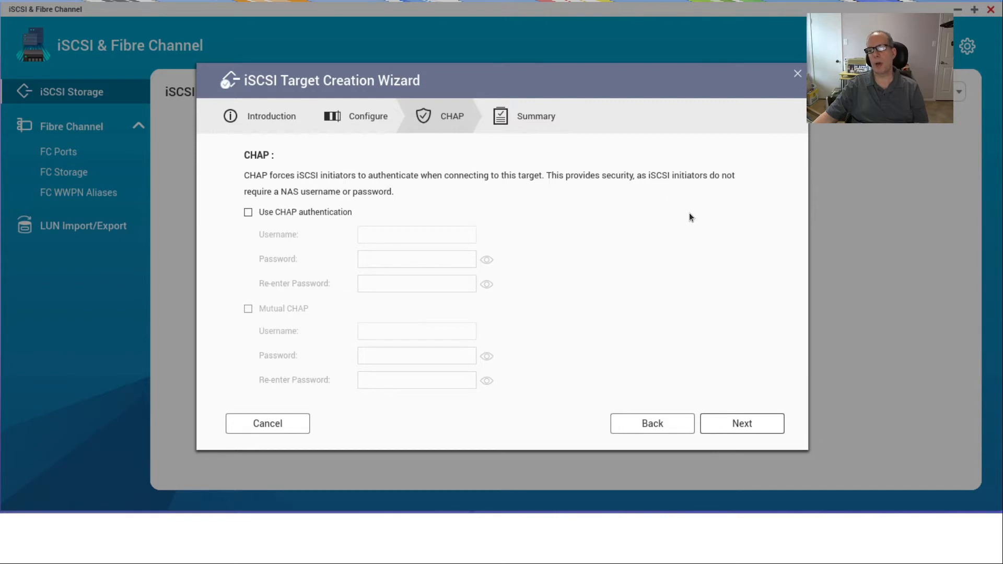
click(748, 426)
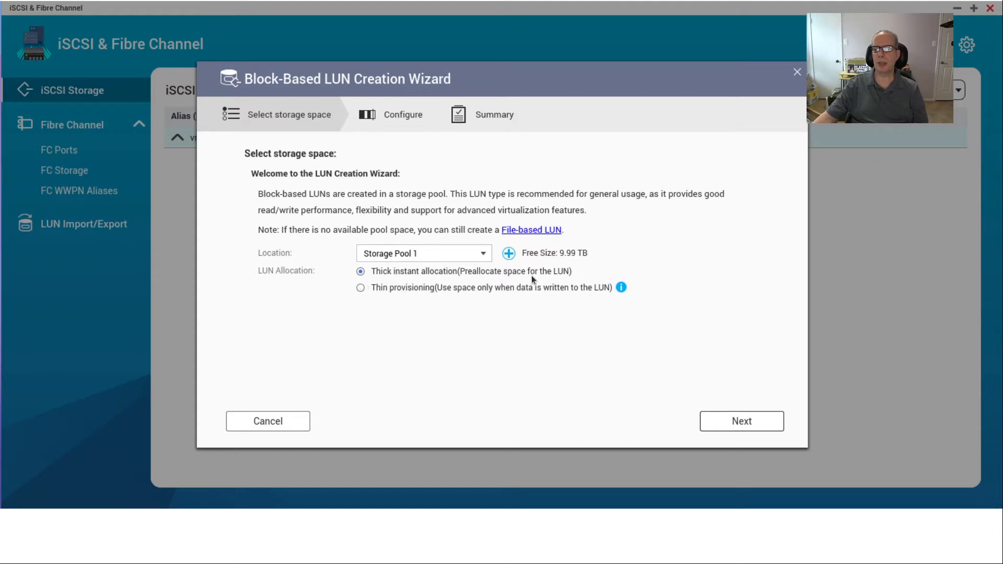
- Create a block-based LUN named vmsfog_0 in Storage Pool 1 with thick instant allocation and 2 TB capacity
click(745, 418)
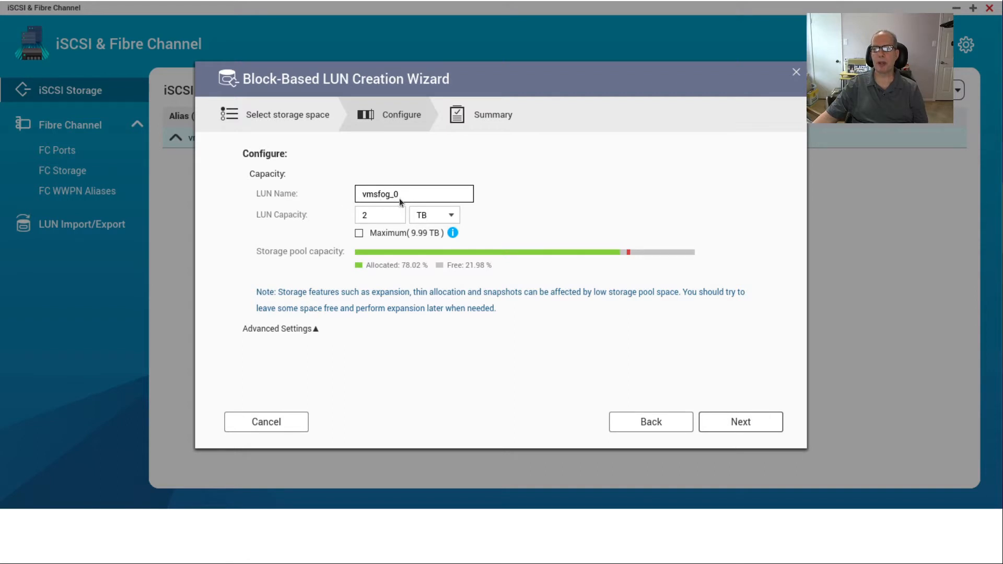
click(752, 420)
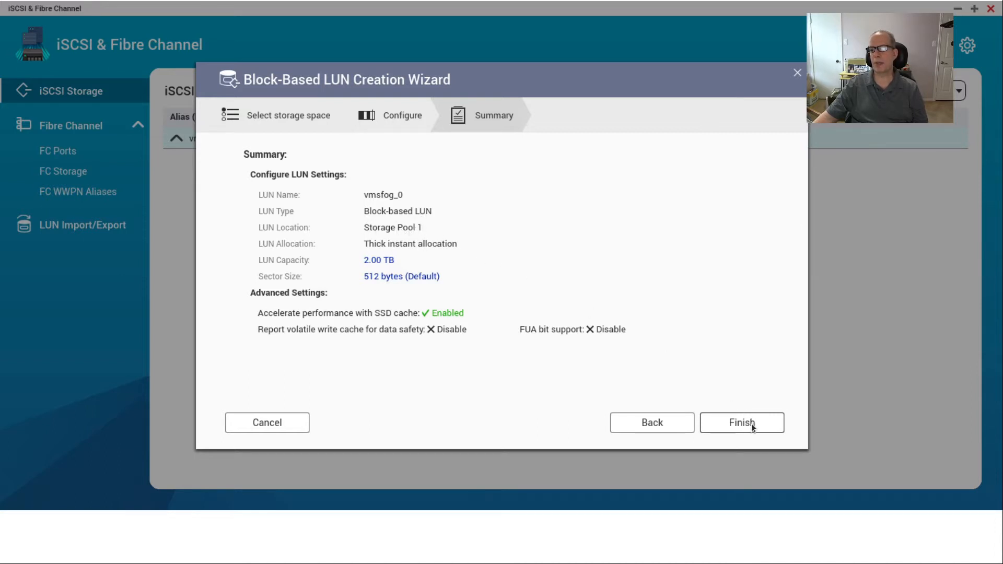
click(751, 424)
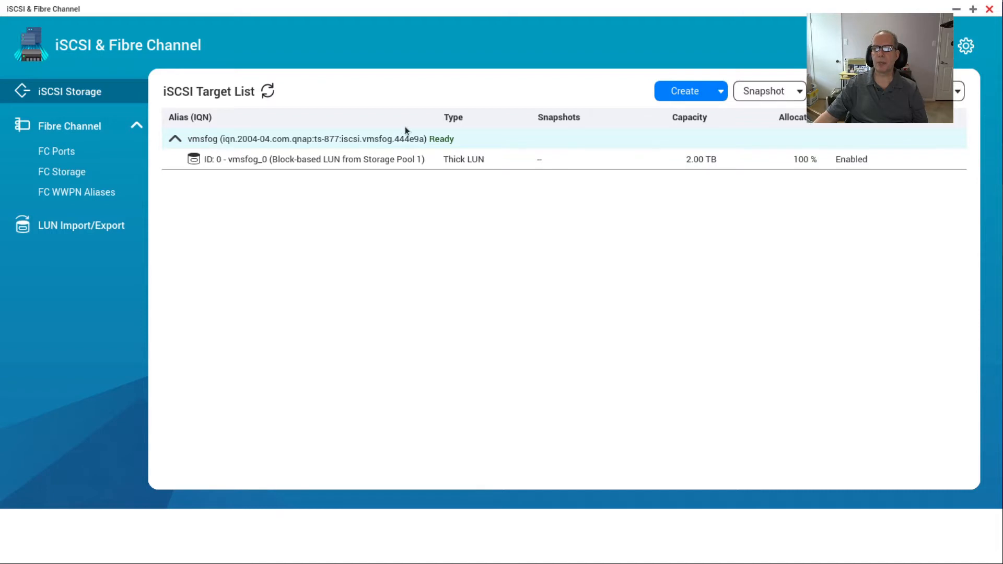
click(794, 233)
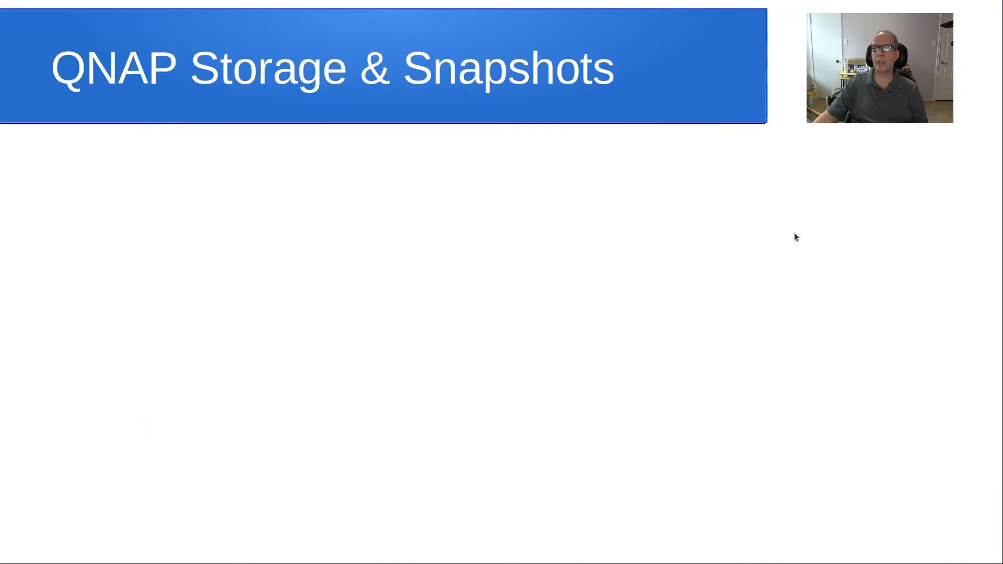
click(929, 258)
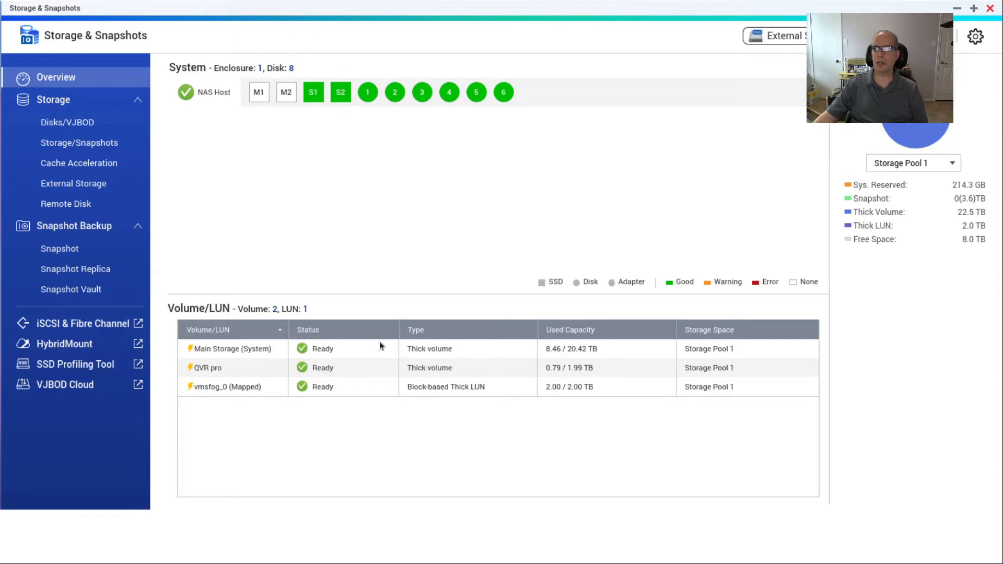
click(767, 386)
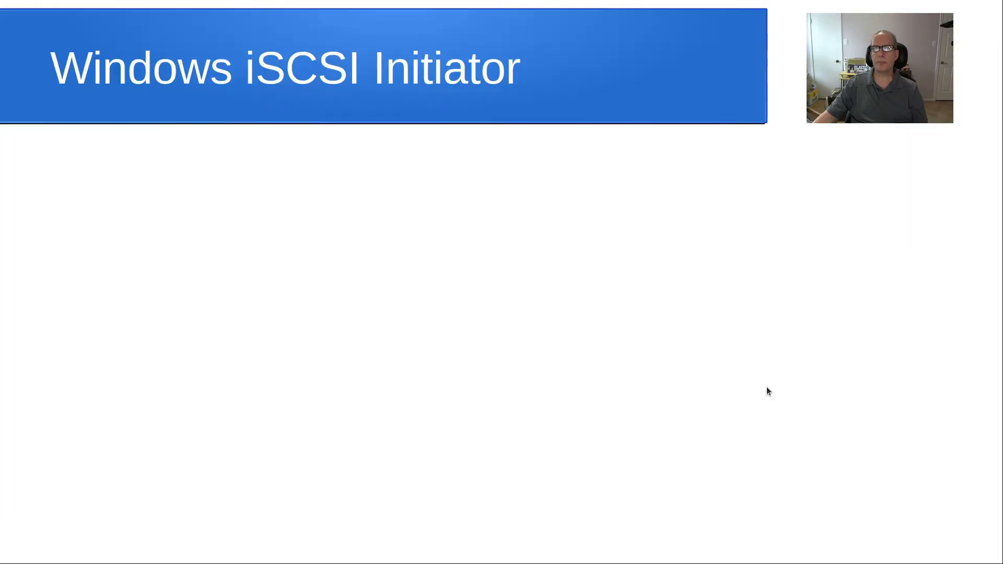
click(691, 224)
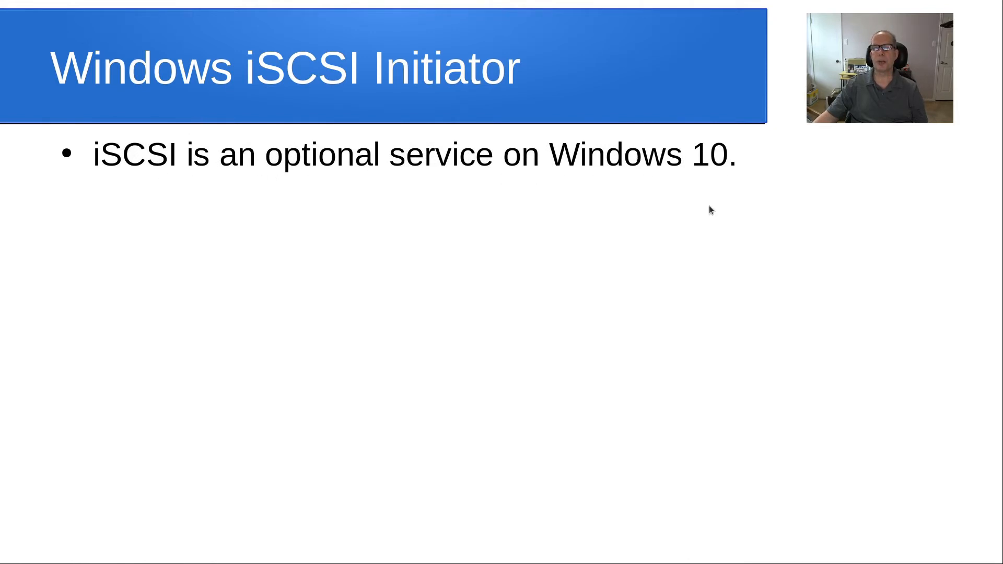
click(803, 235)
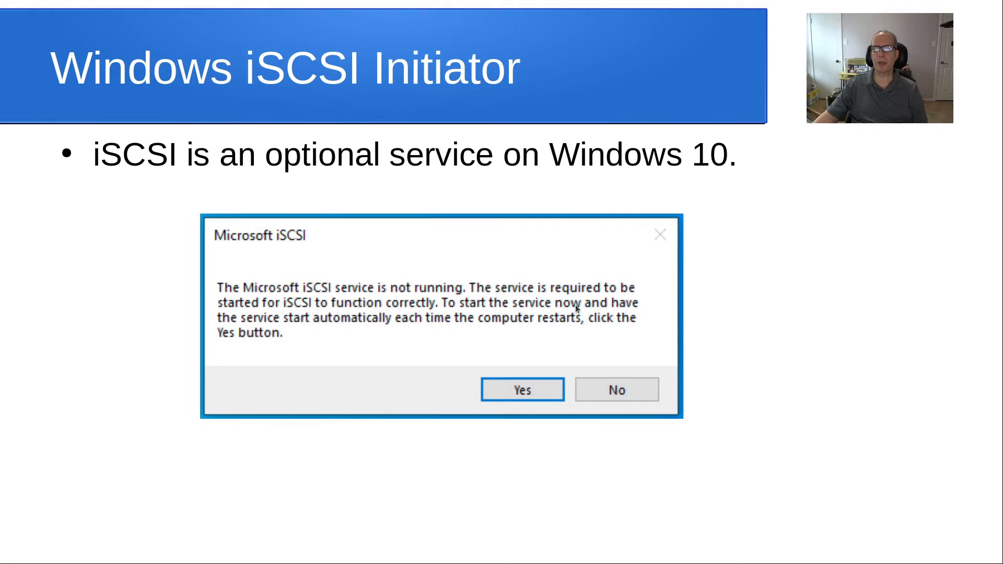
click(546, 386)
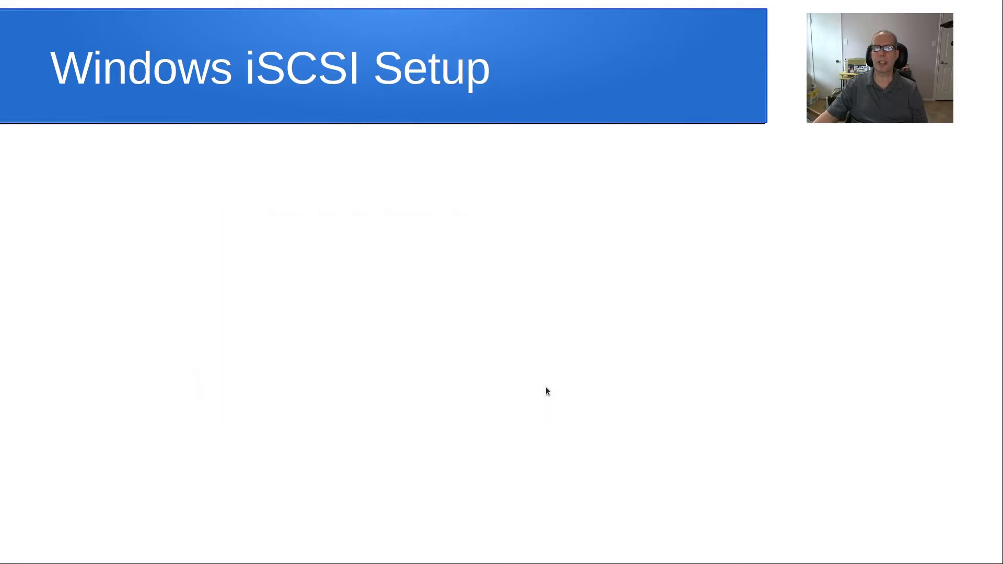
click(606, 258)
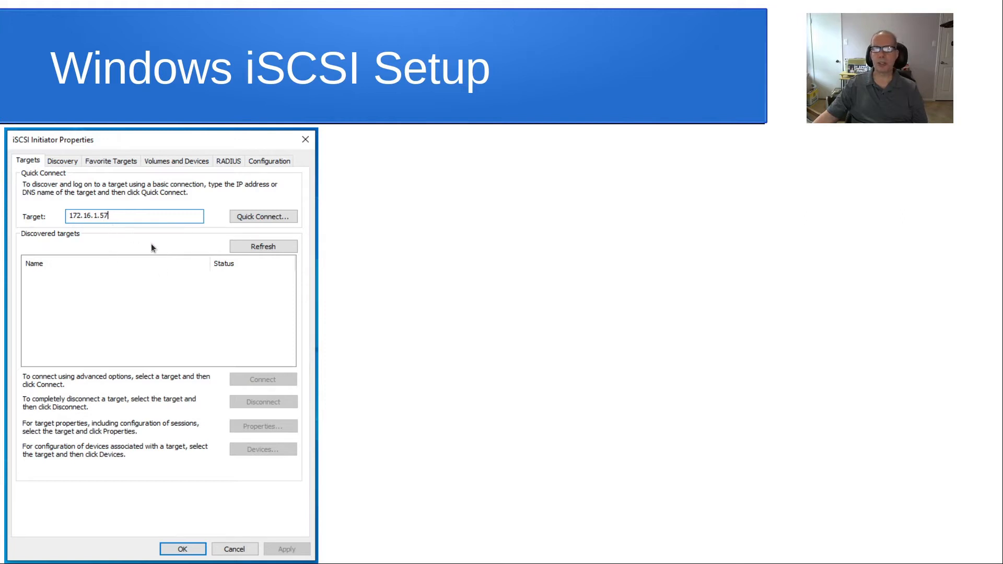
click(416, 347)
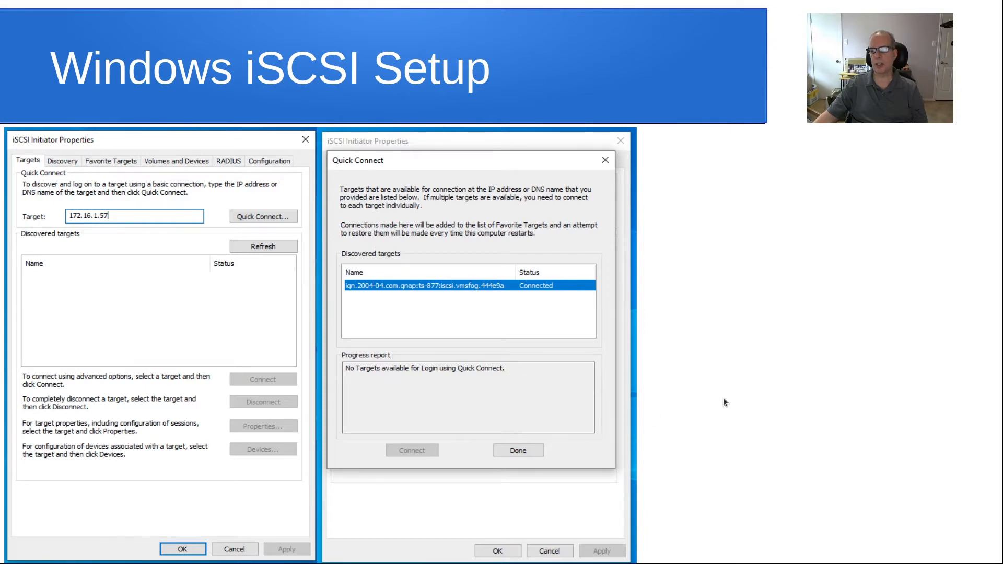
click(694, 409)
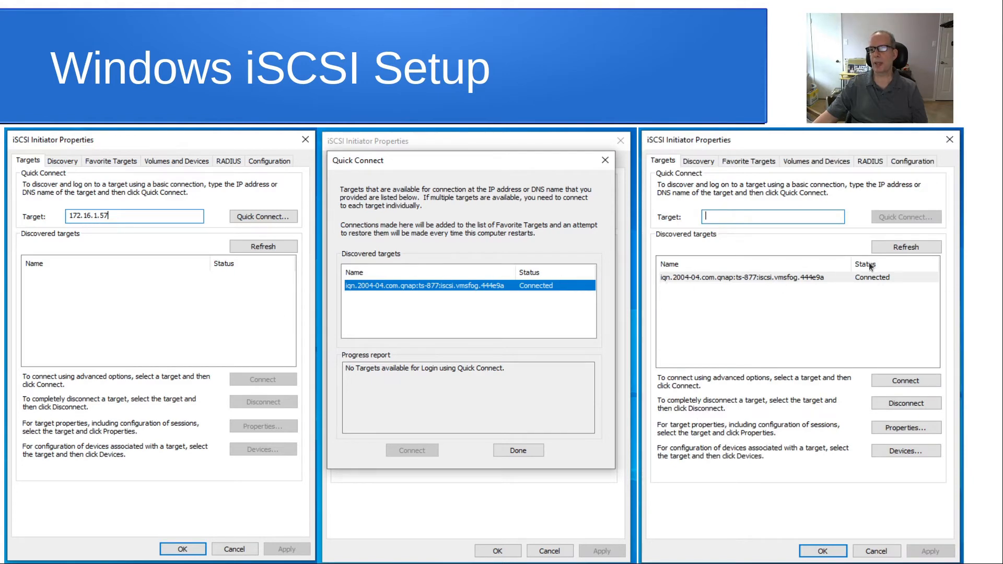
click(872, 306)
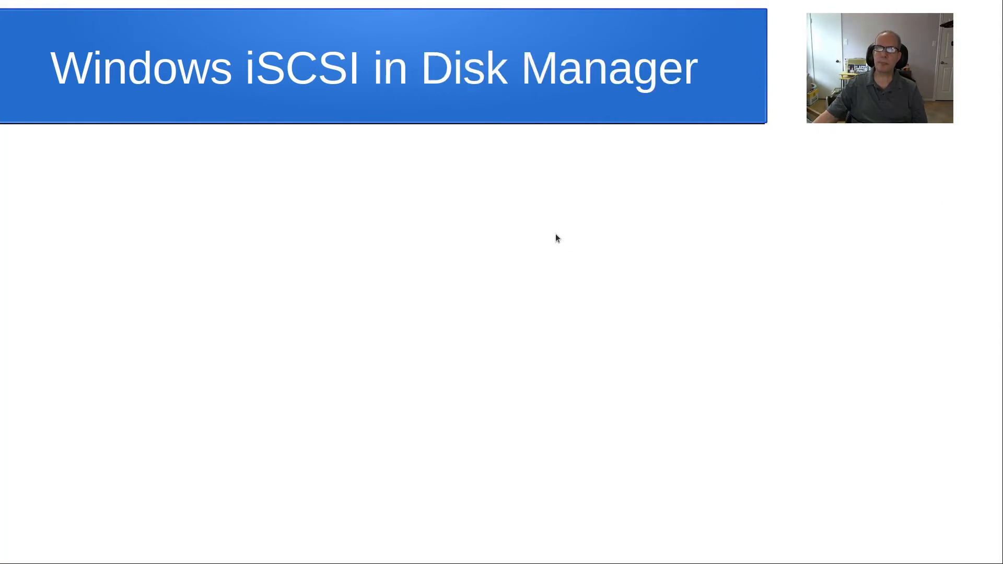
click(469, 192)
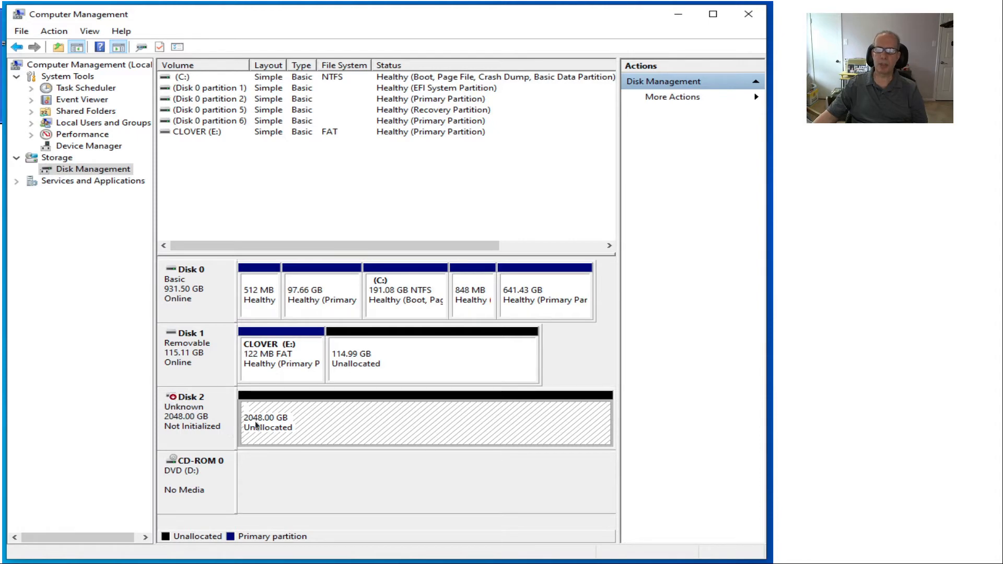
- Initialize Disk 2 with the GPT (GUID Partition Table) partition style
click(417, 419)
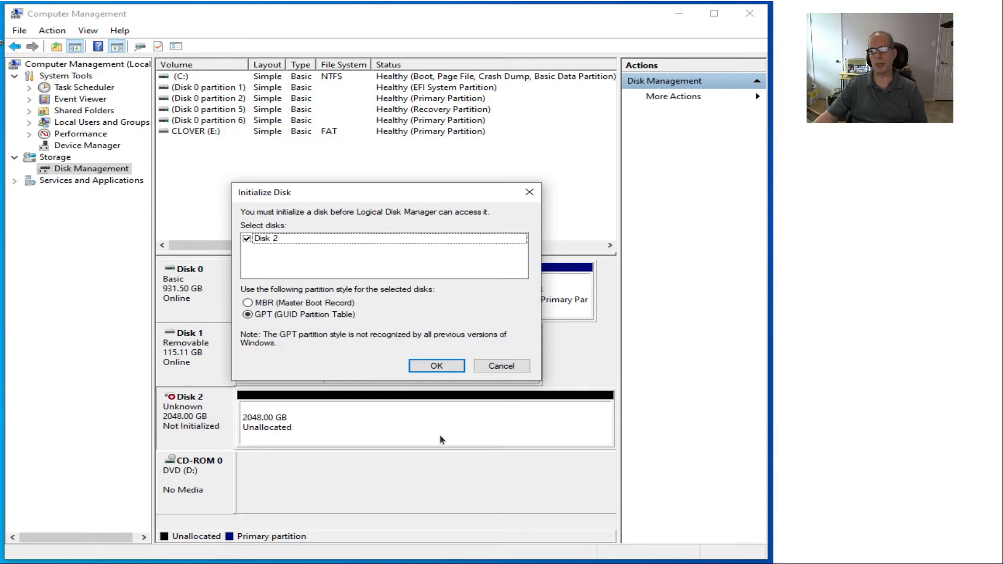
key(Return)
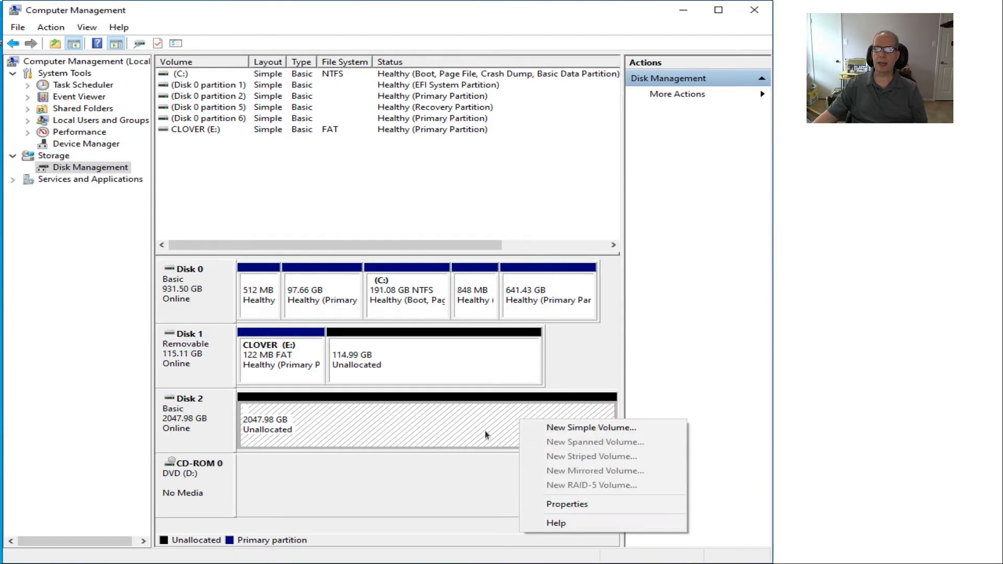
- Create a simple volume on Disk 2 using 2097134 MB, drive letter F, and a quick NTFS format with the label iscsi
click(585, 427)
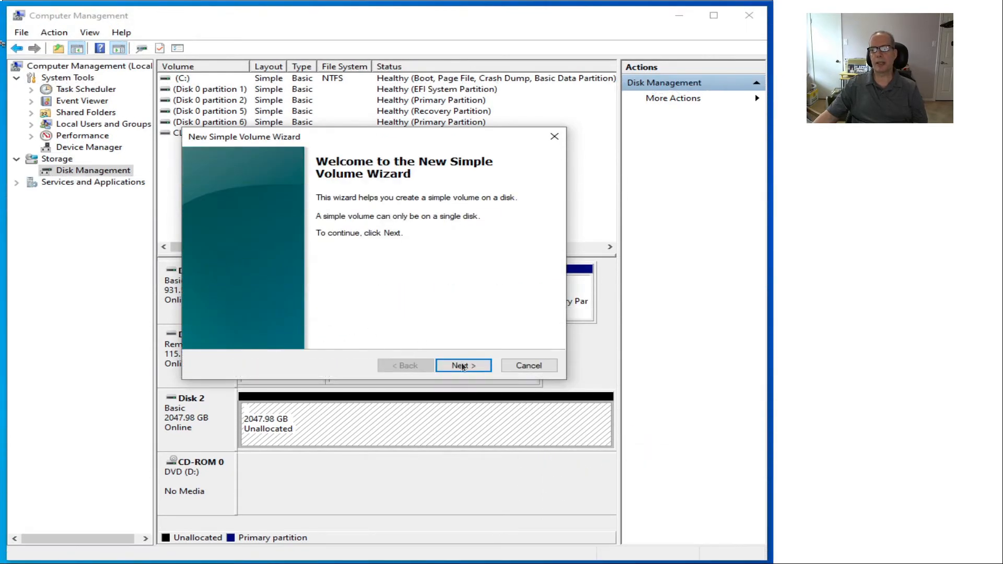
click(461, 365)
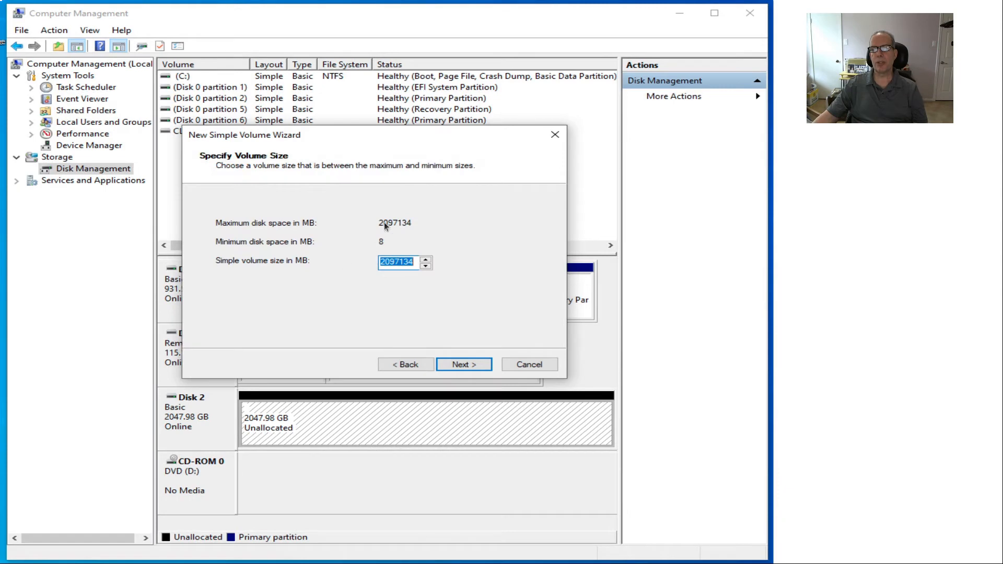
click(472, 364)
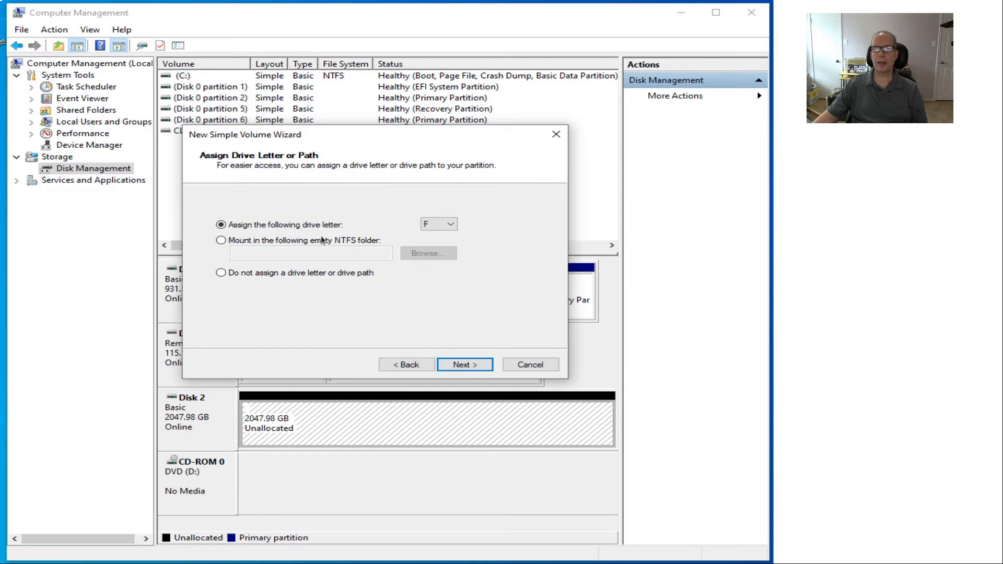
click(478, 365)
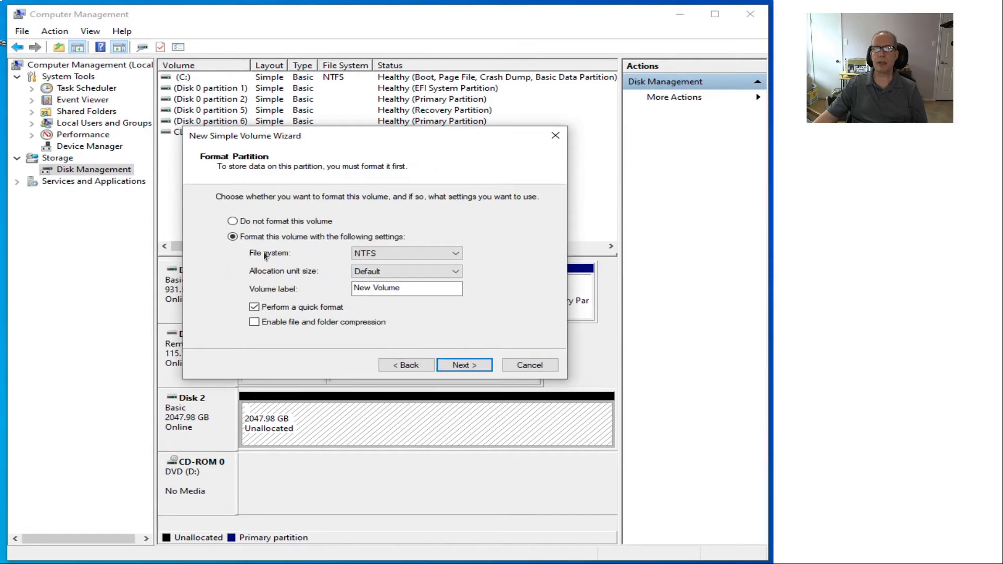
click(463, 365)
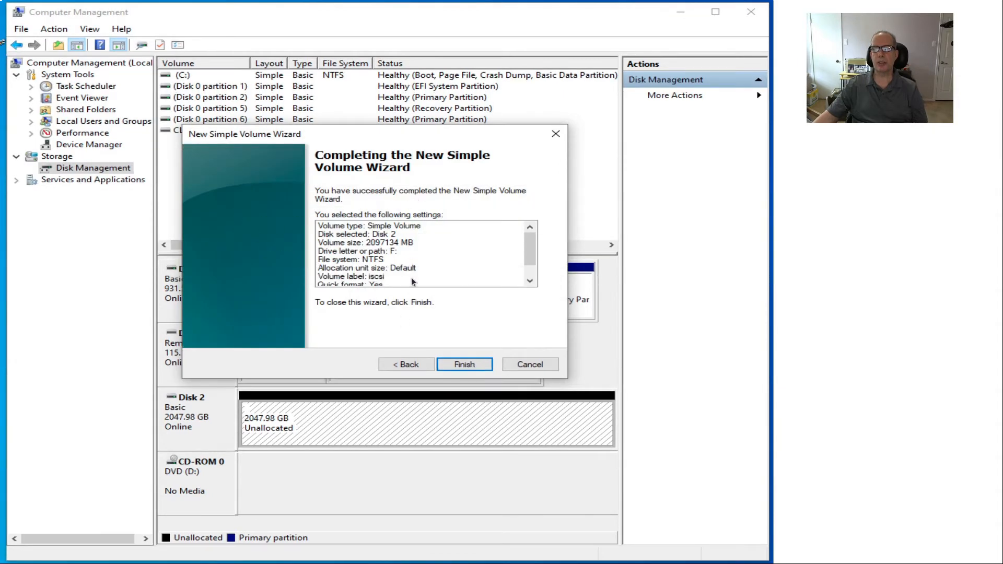
click(464, 365)
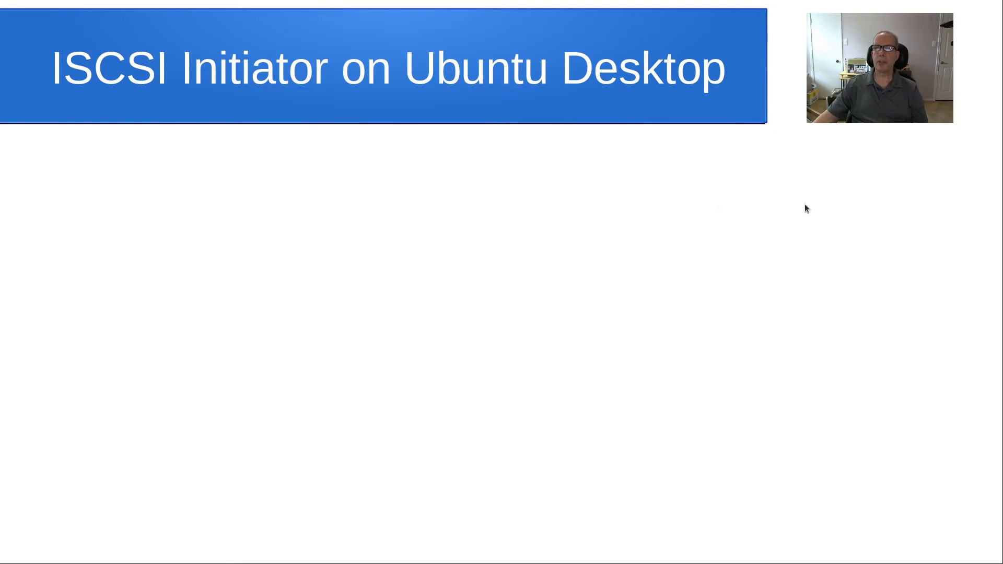
key(Right)
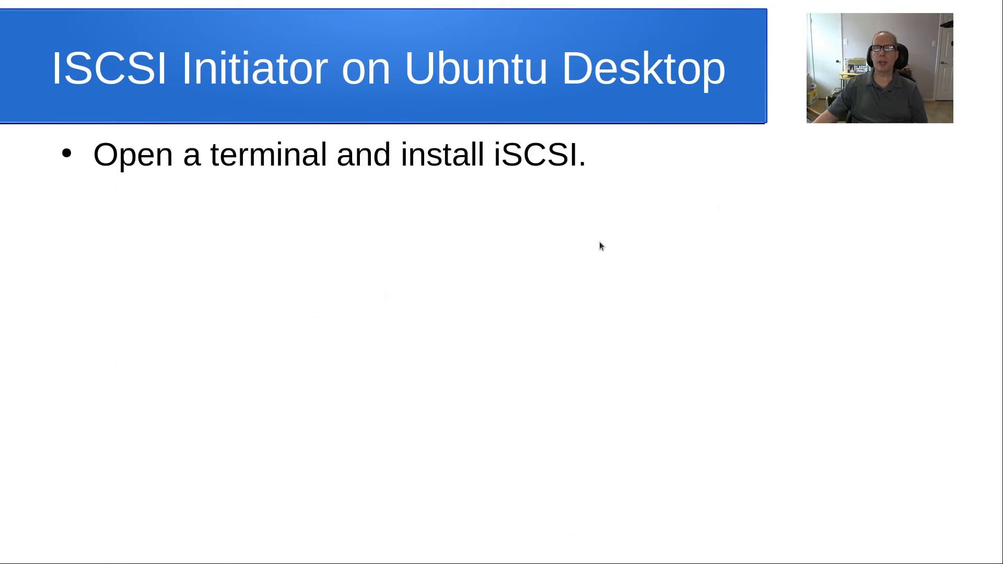
key(Right)
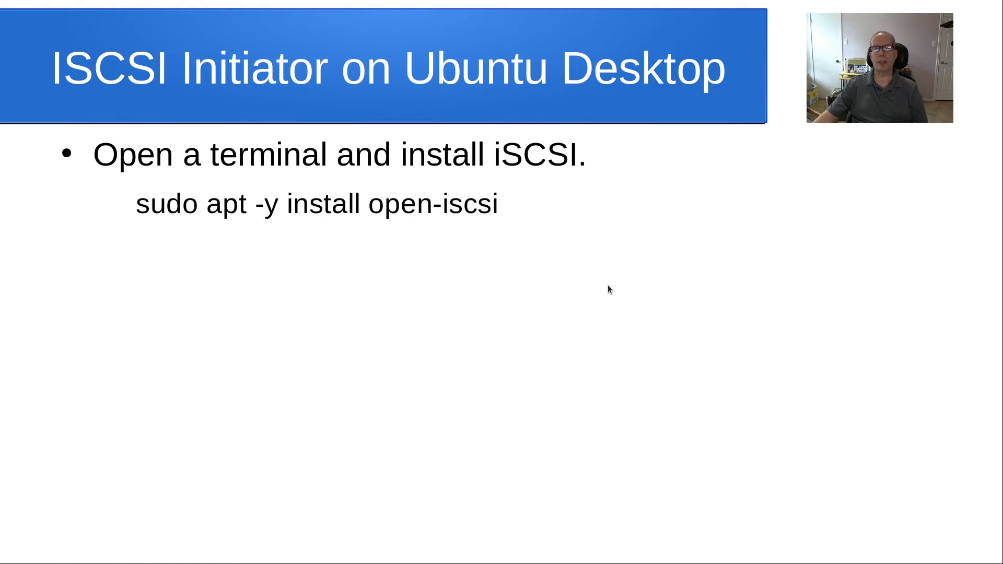
key(Right)
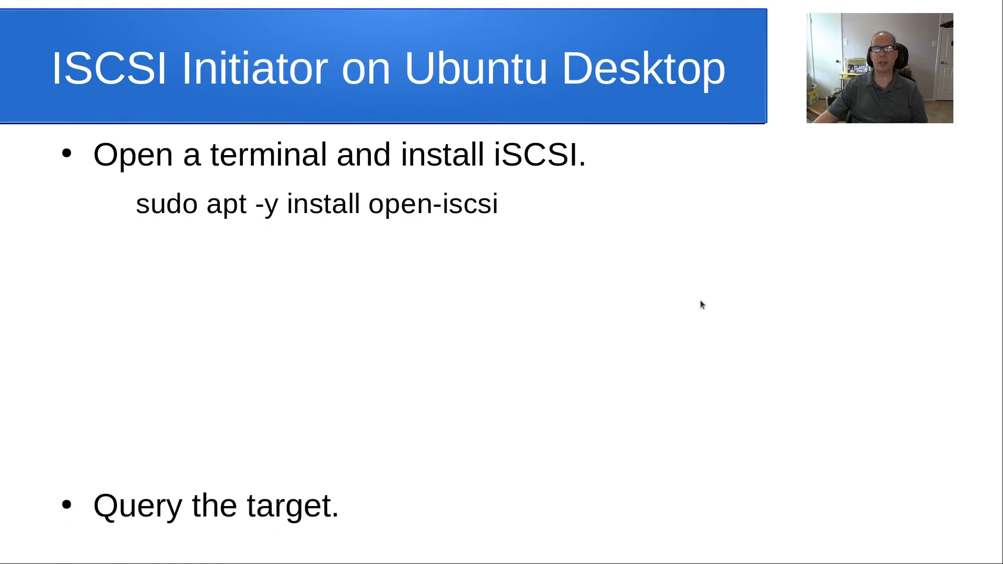
key(Right)
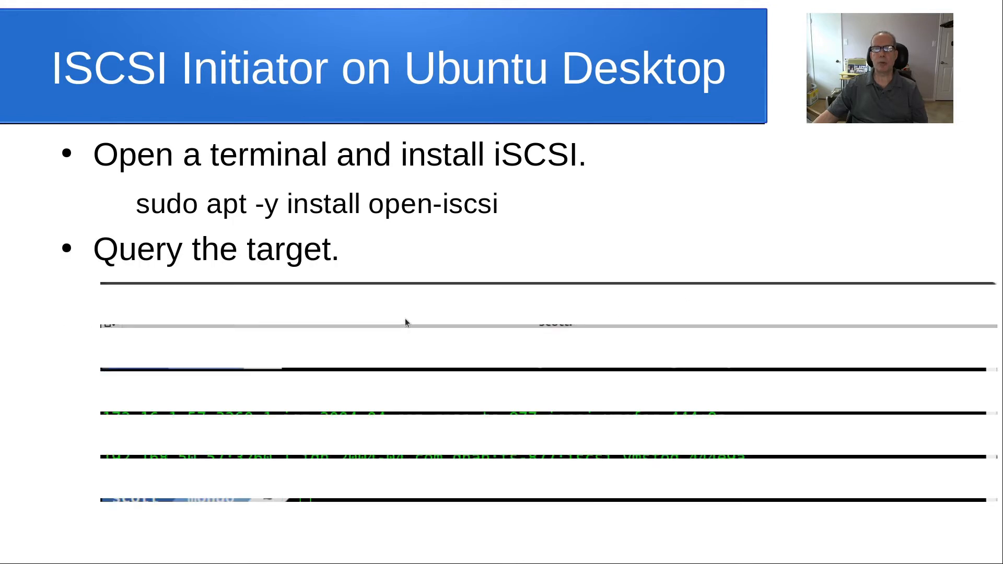
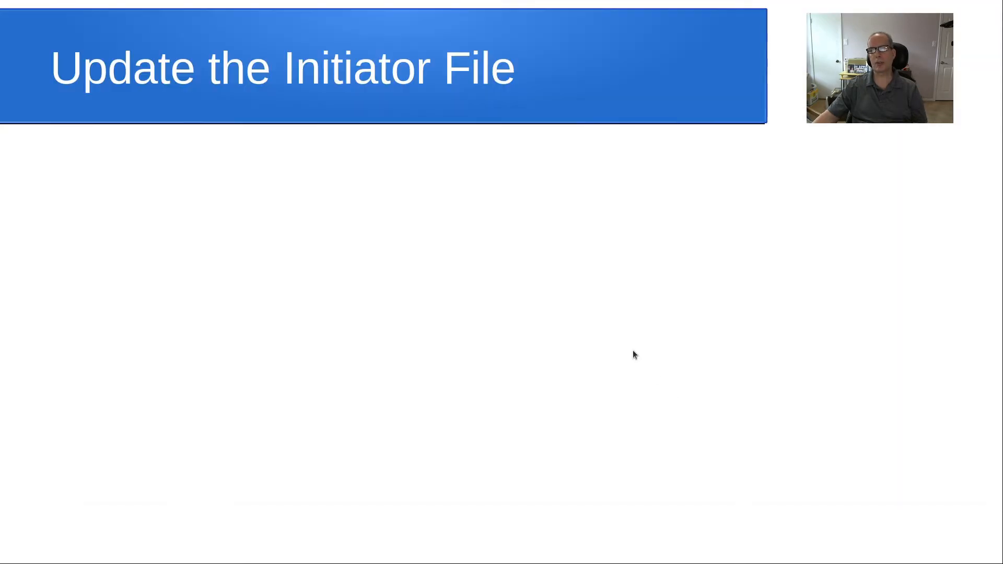
click(654, 224)
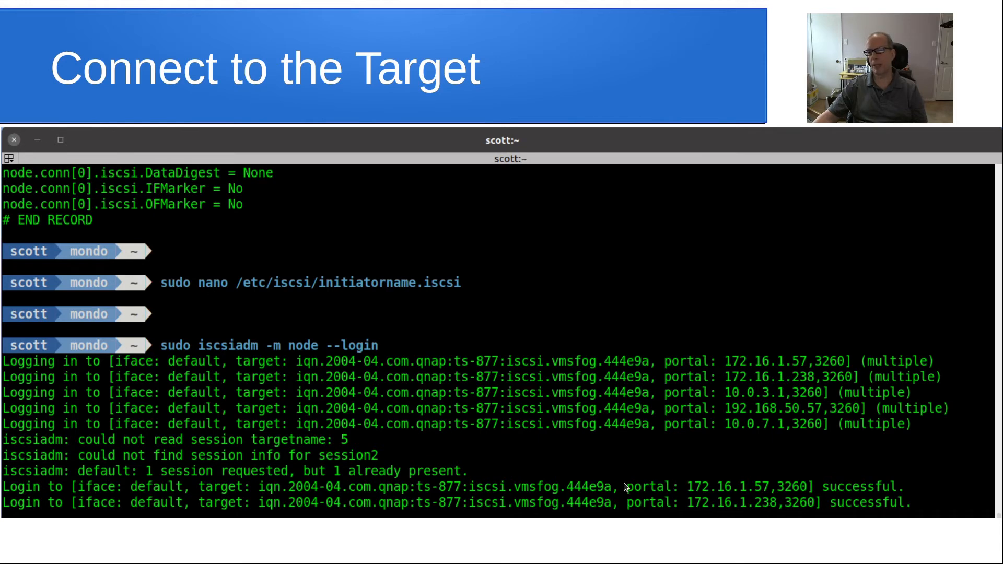
click(882, 442)
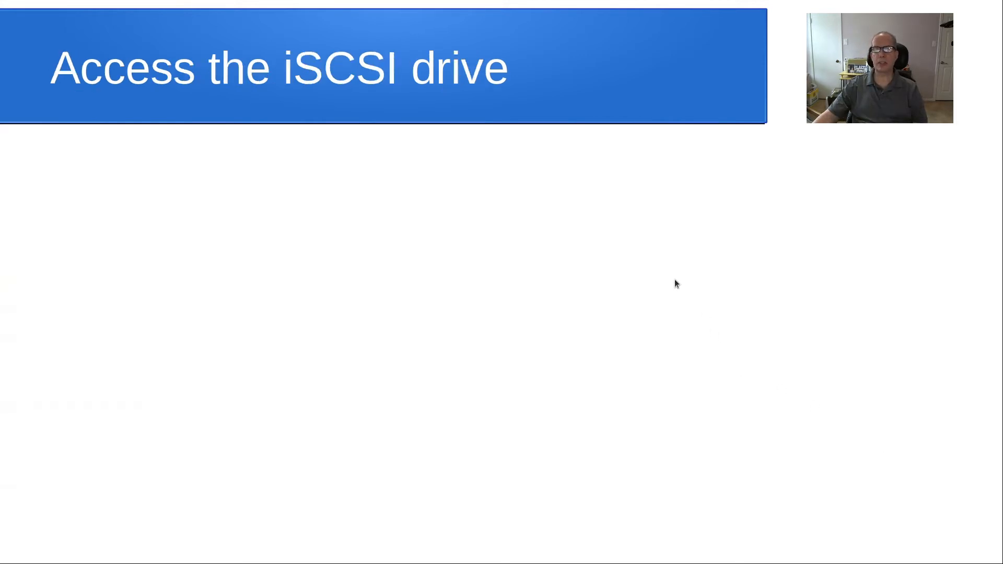
click(665, 245)
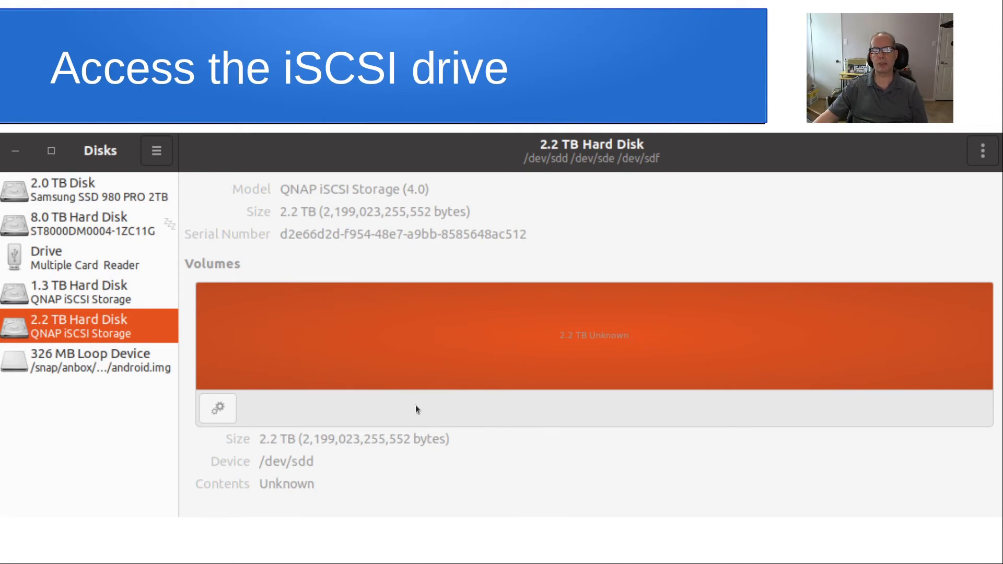
click(498, 460)
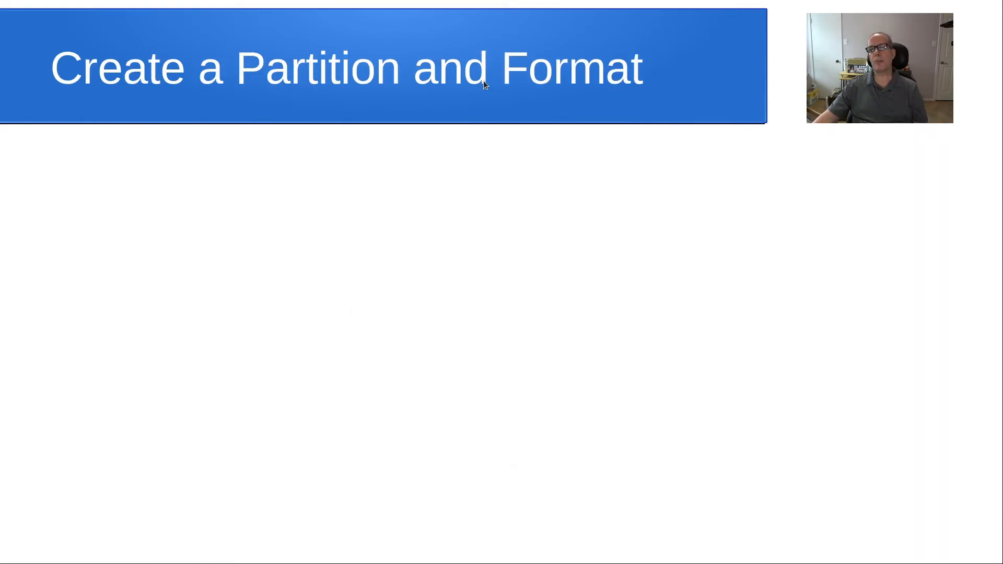
click(772, 137)
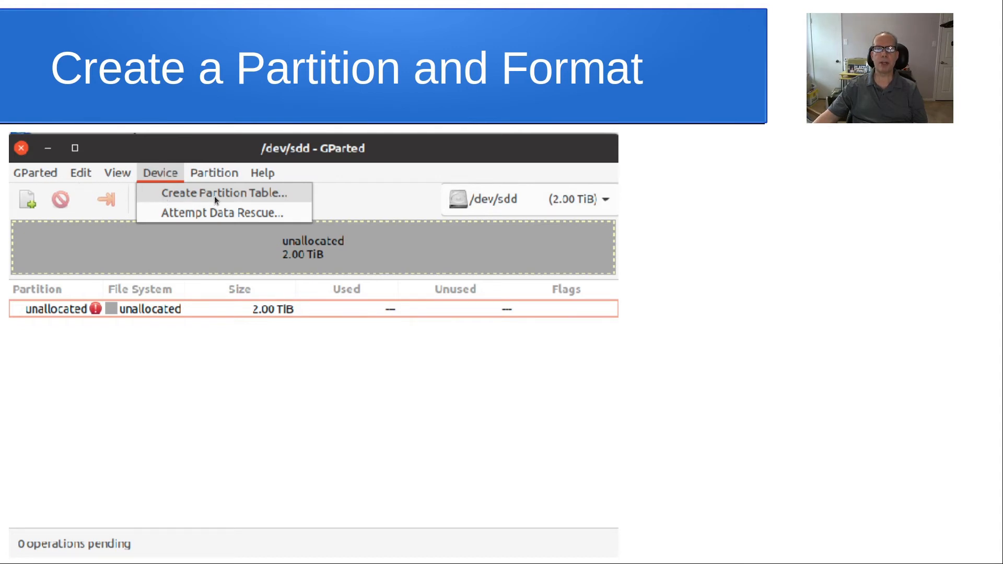
click(230, 324)
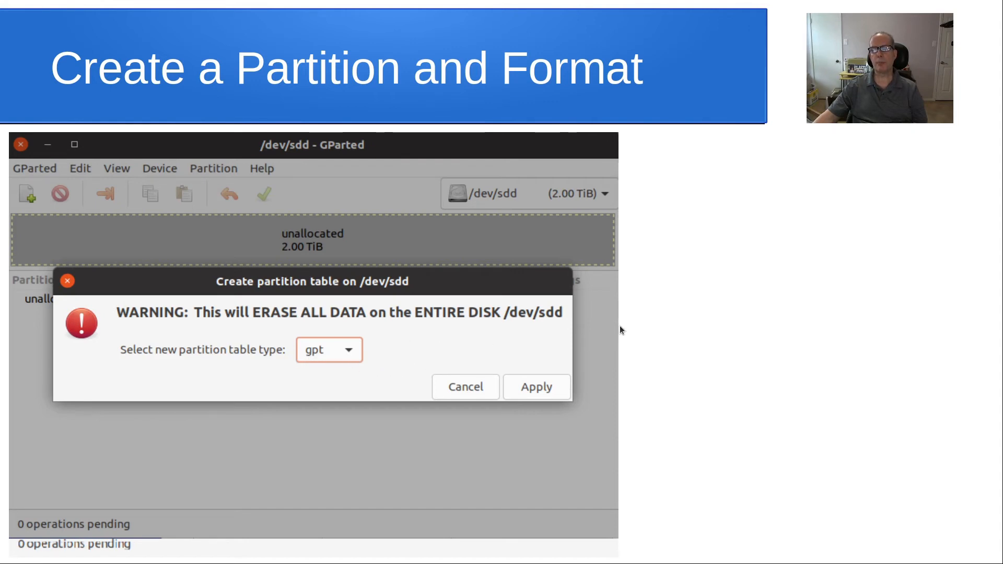
click(663, 327)
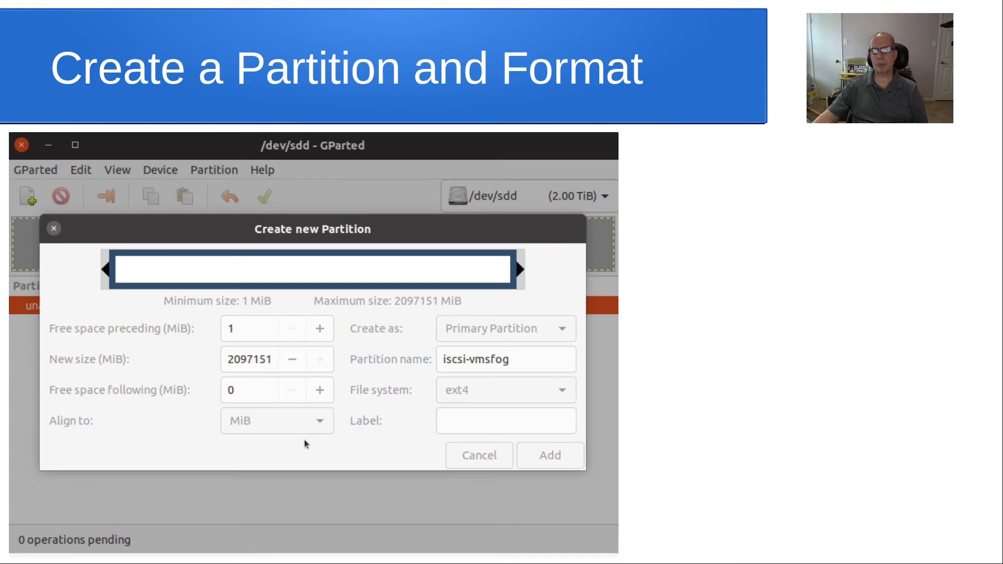
click(378, 484)
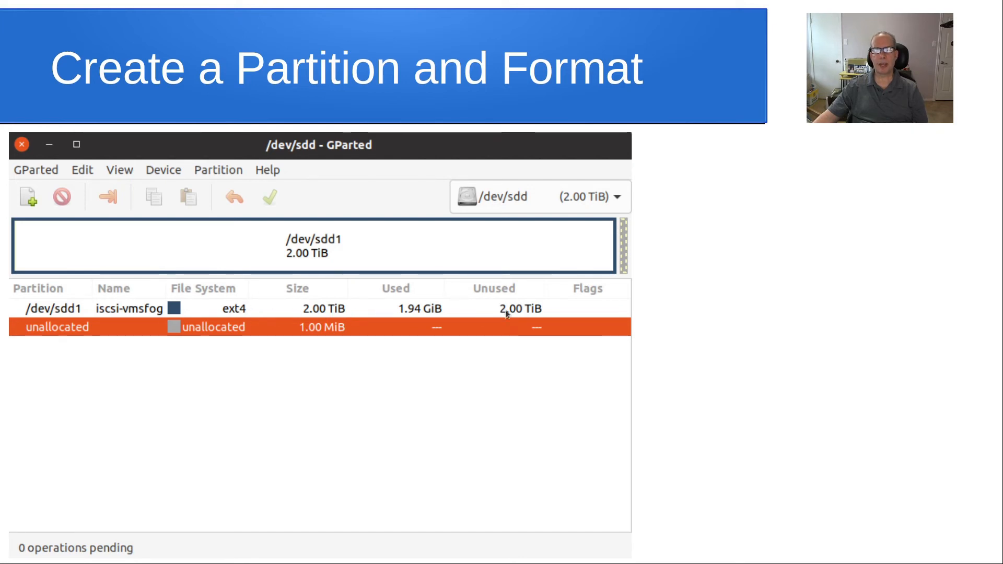
click(531, 357)
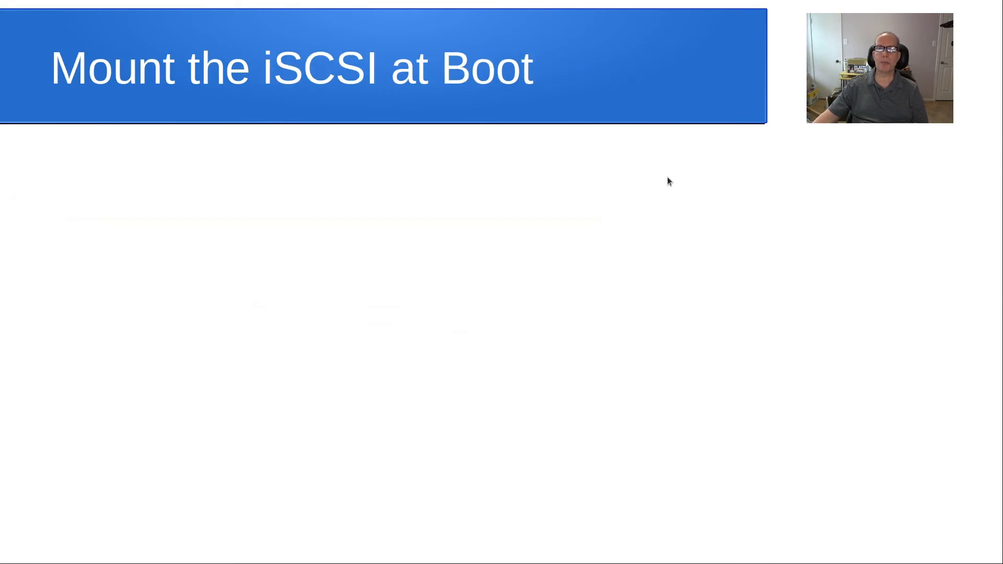
click(670, 205)
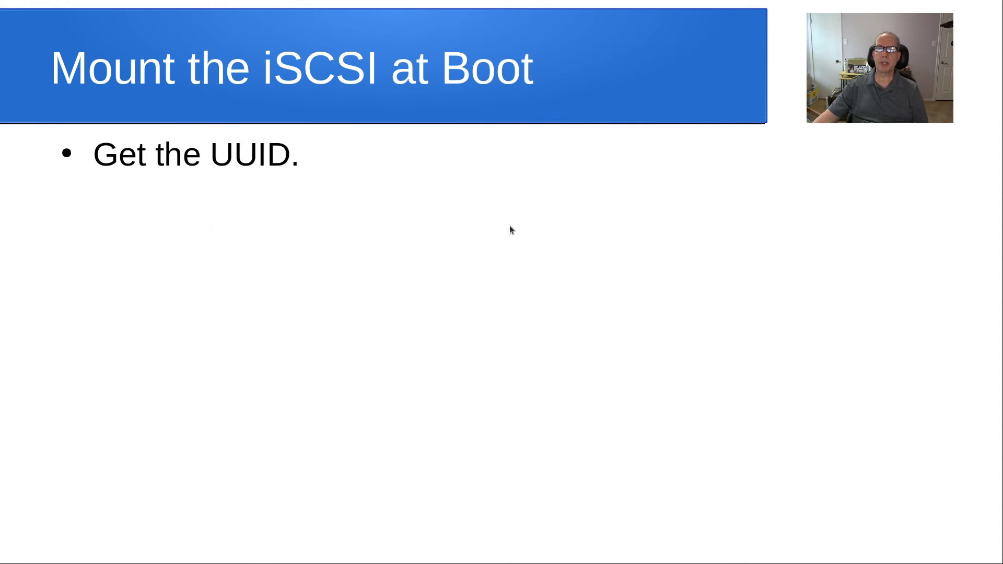
click(330, 176)
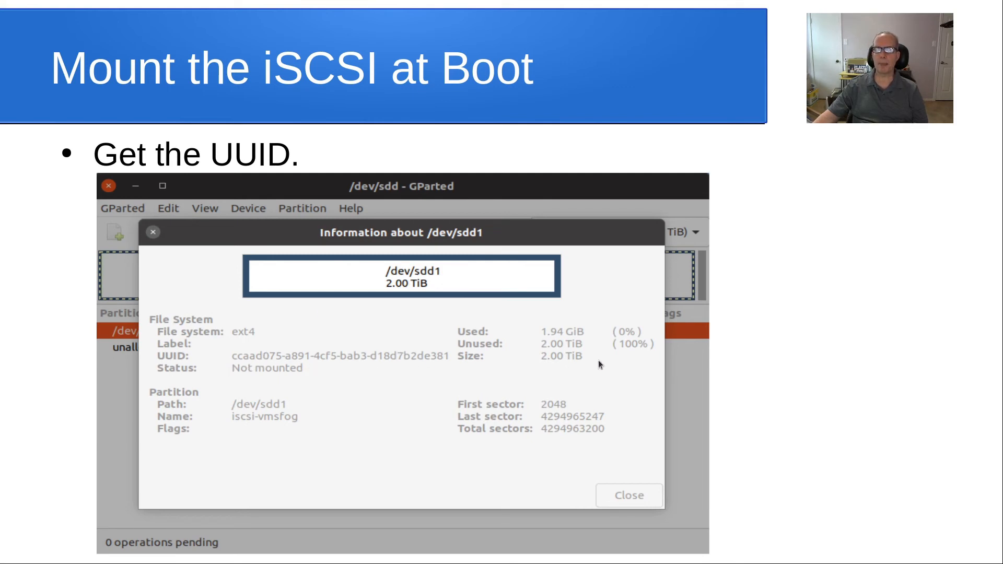
key(Right)
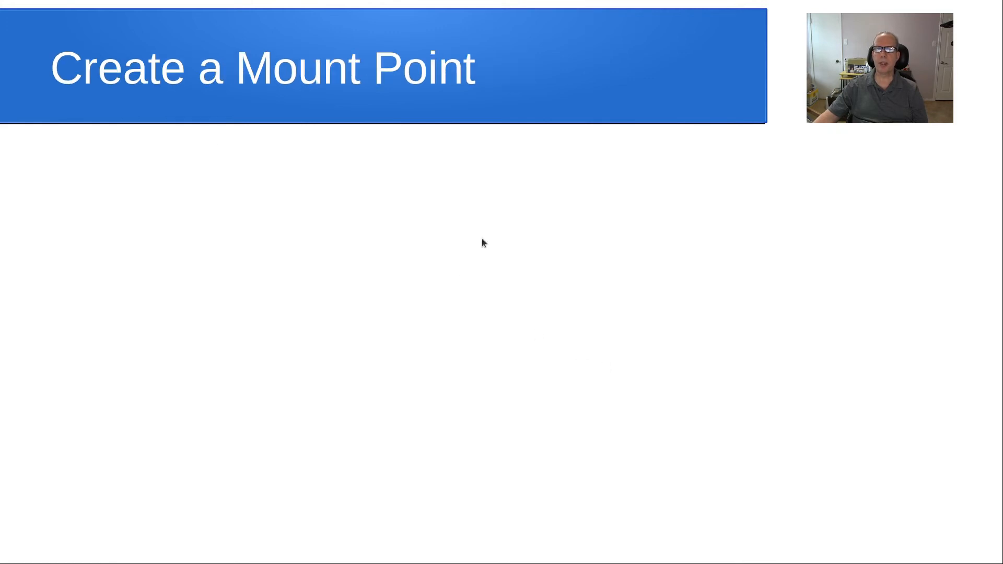
click(482, 238)
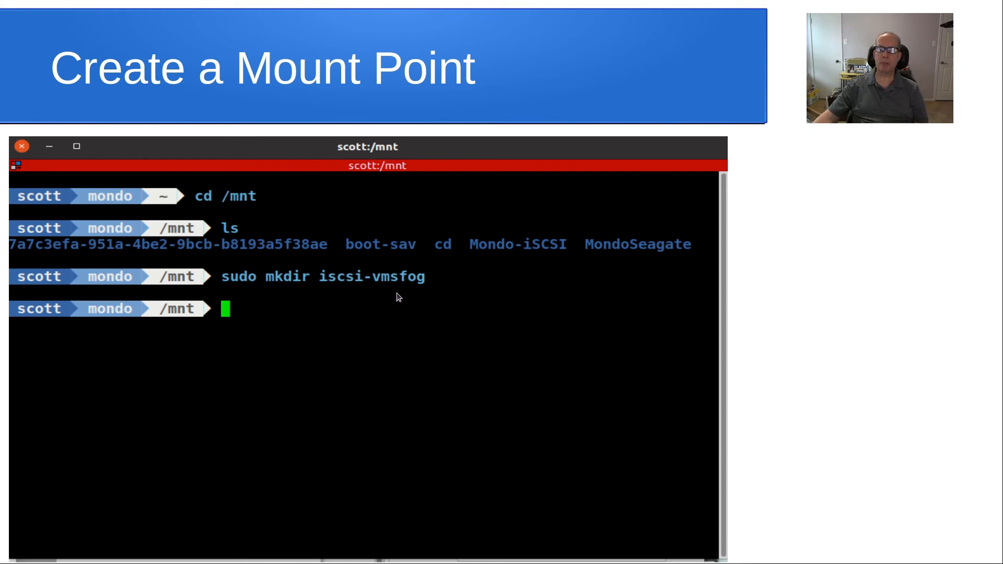
click(471, 333)
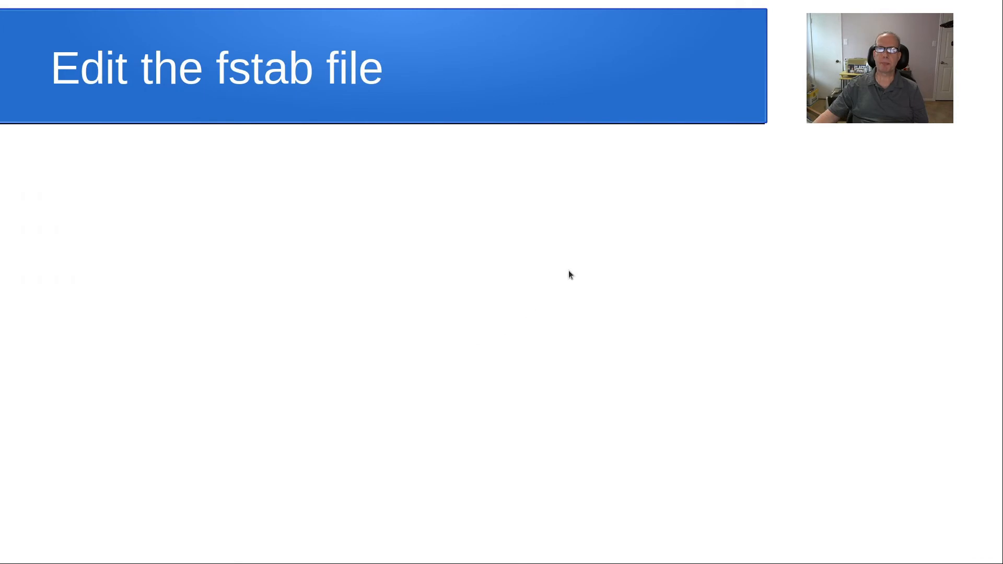
click(221, 162)
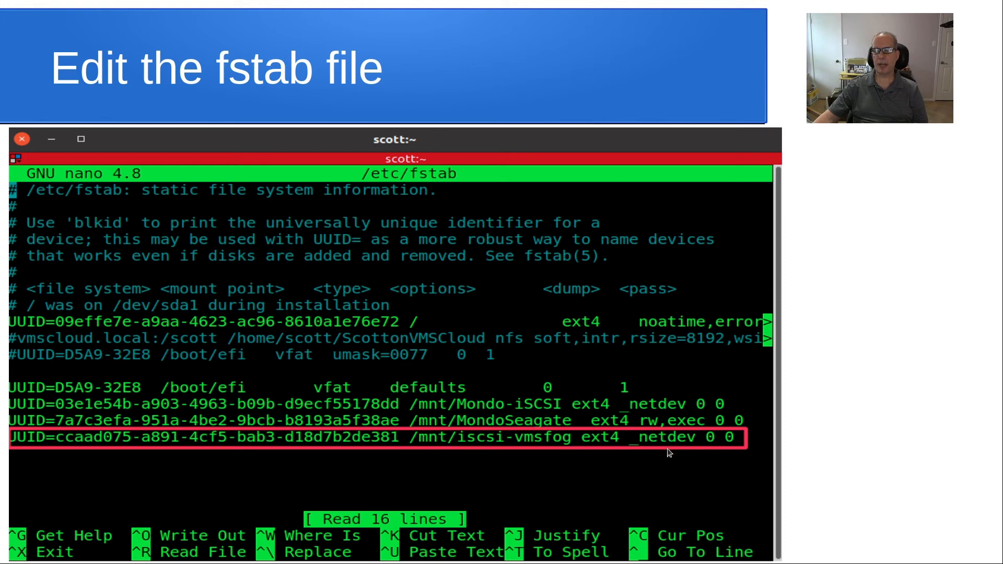
click(602, 467)
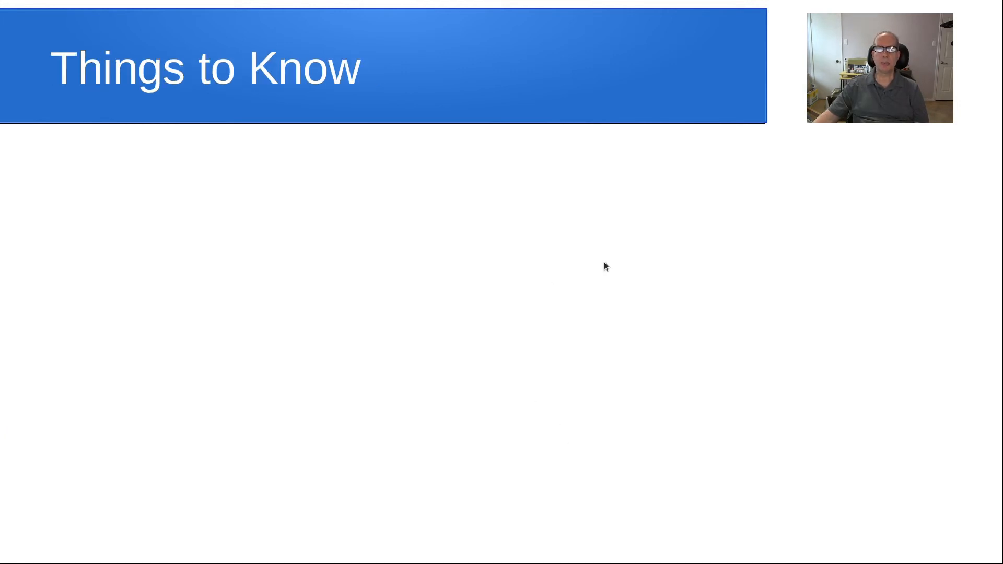
click(654, 242)
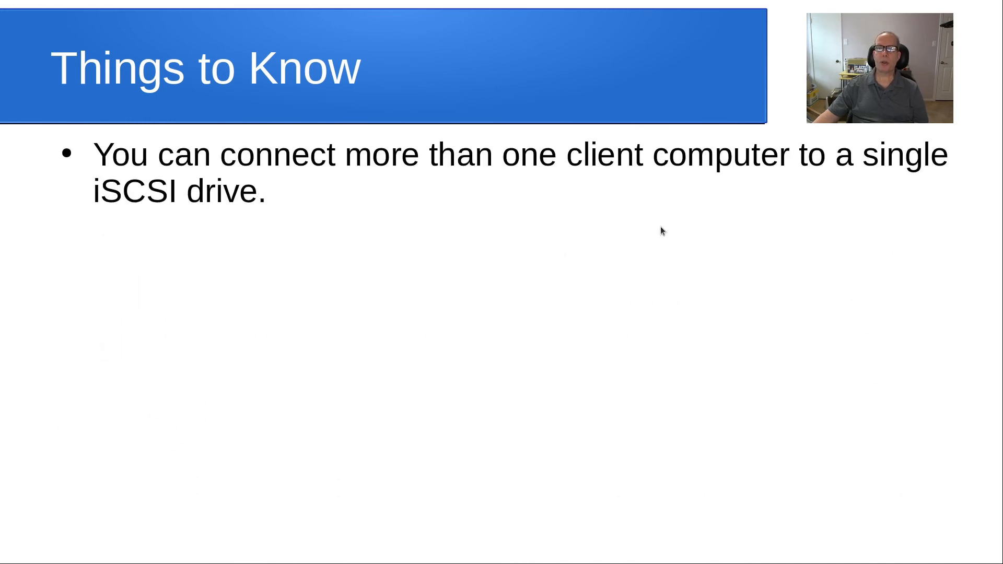
click(601, 253)
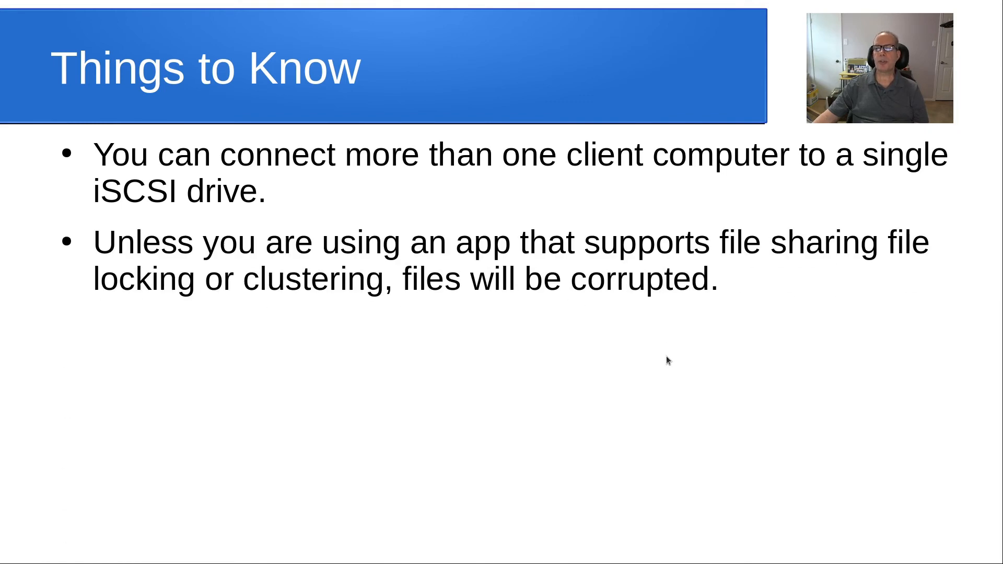